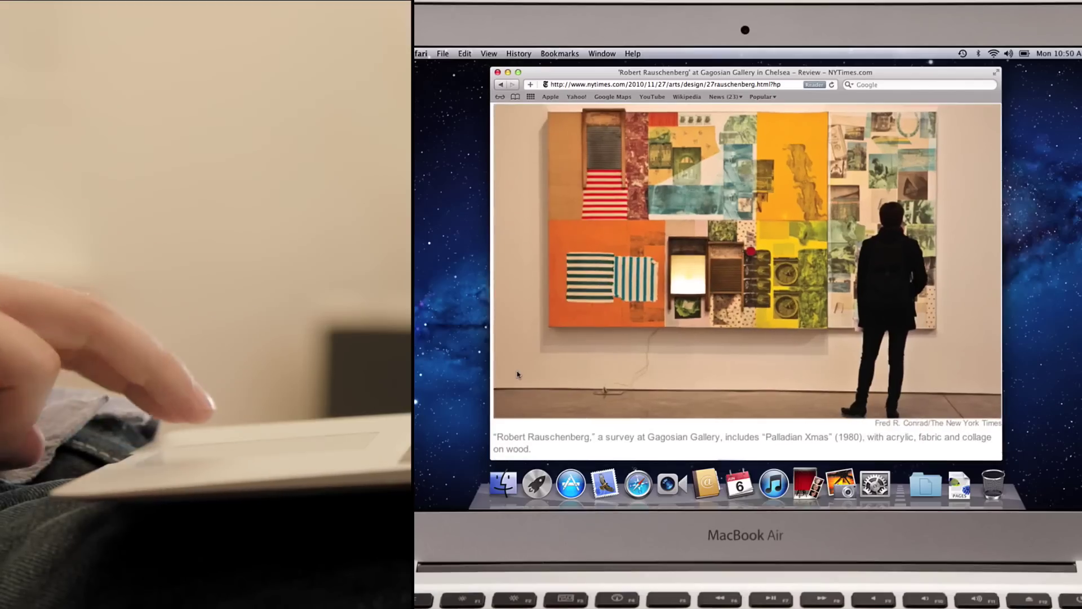
pyautogui.scroll(-5, 519, 374)
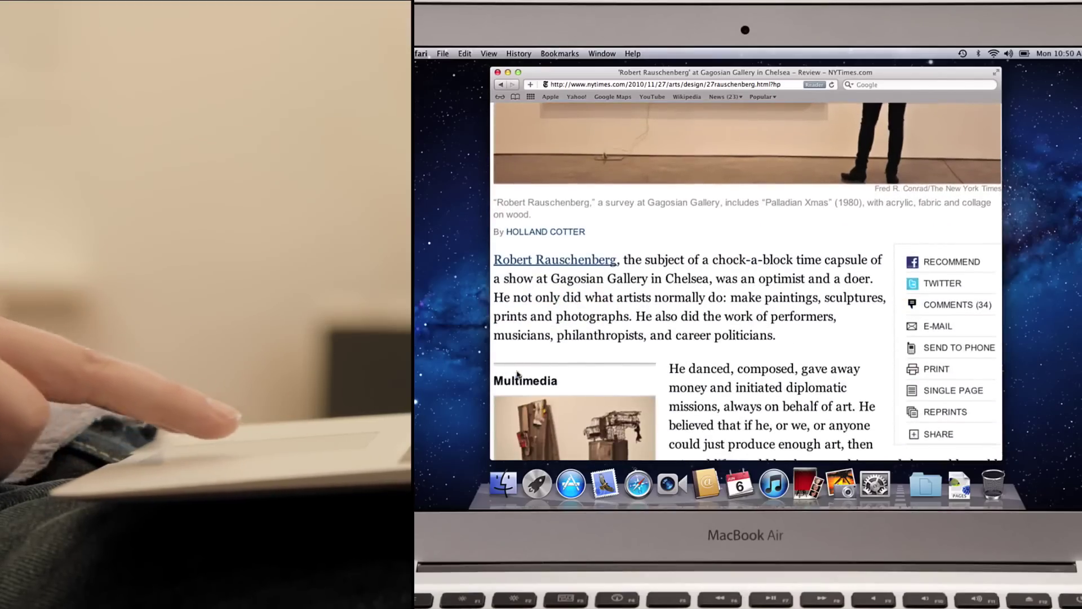
pyautogui.scroll(-4, 518, 374)
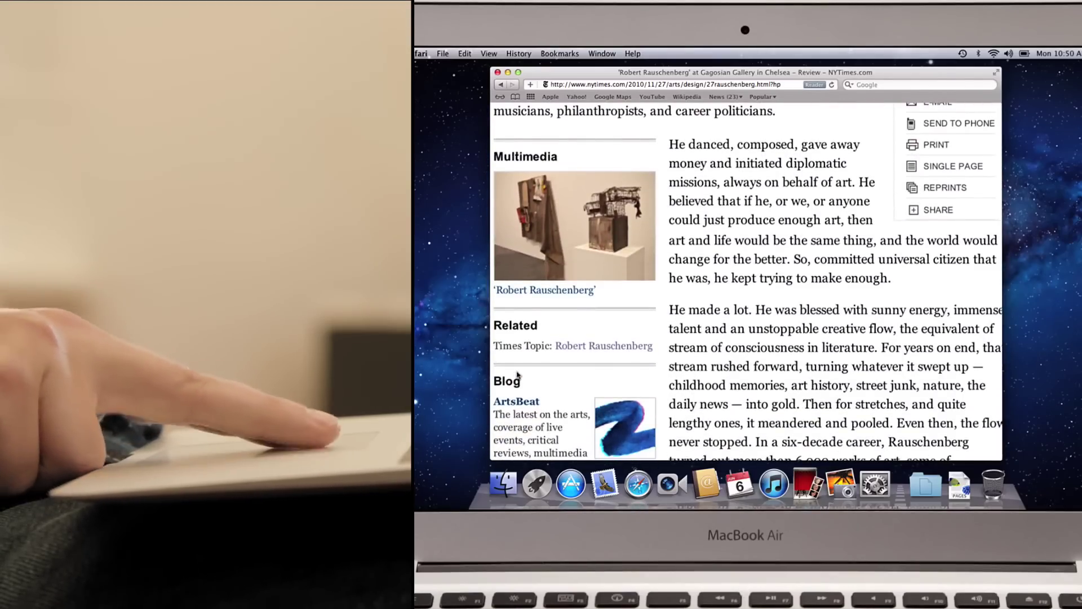
pyautogui.scroll(5, 518, 375)
pyautogui.scroll(5, 519, 374)
pyautogui.scroll(1, 519, 374)
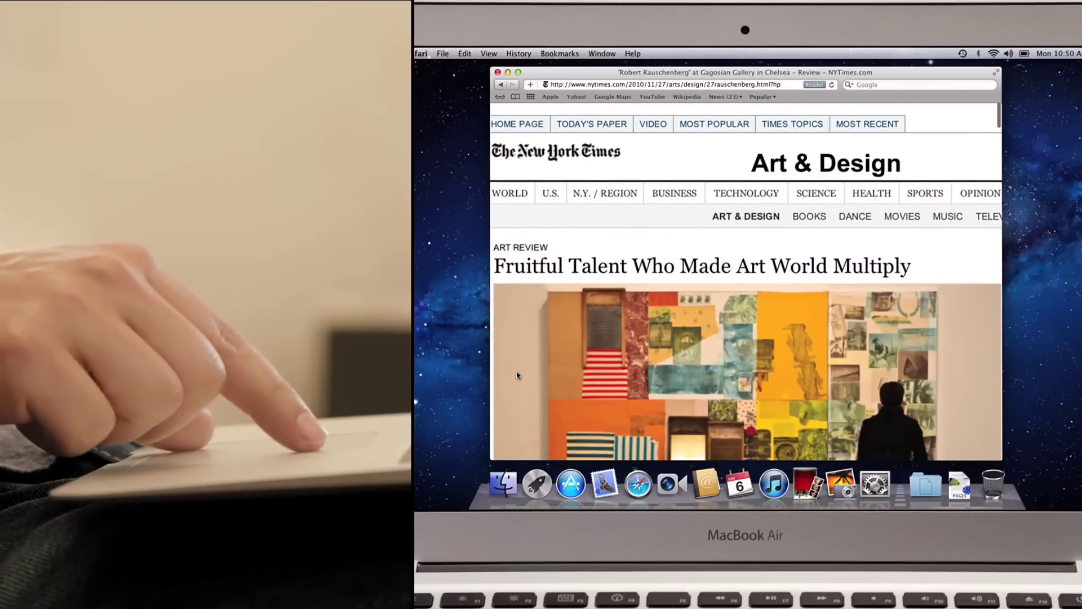
pyautogui.scroll(-3, 518, 375)
pyautogui.scroll(3, 518, 374)
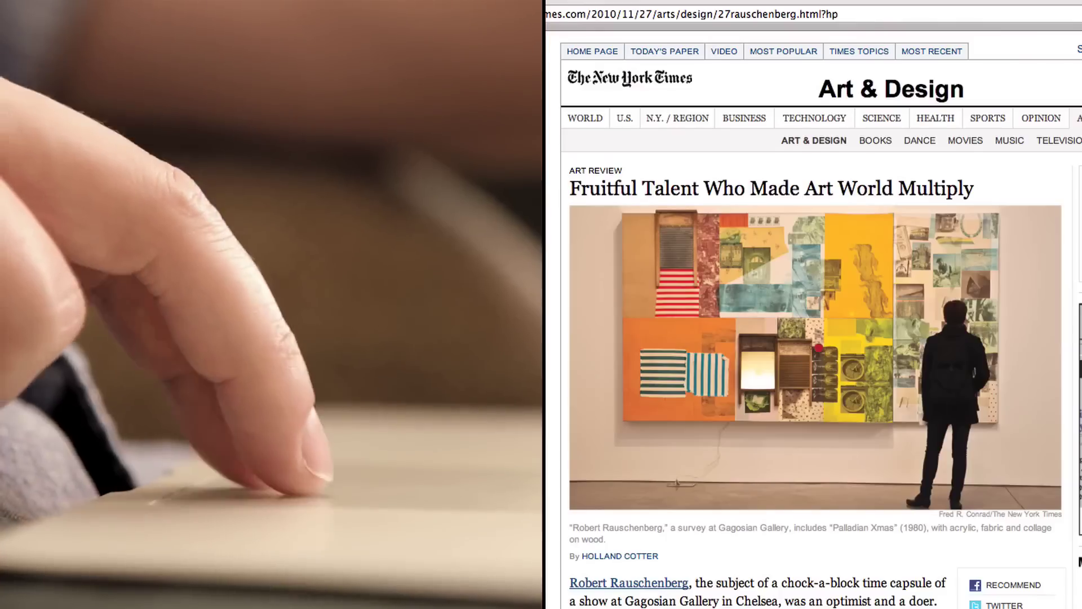
pyautogui.scroll(-5, 812, 321)
pyautogui.scroll(-5, 812, 322)
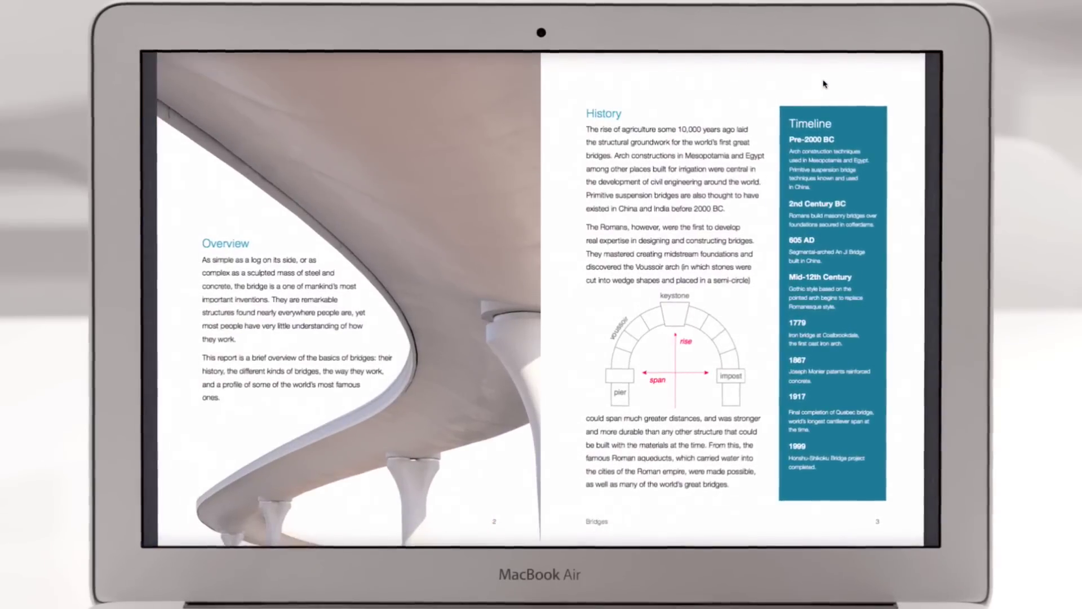
pyautogui.hscroll(5, 824, 84)
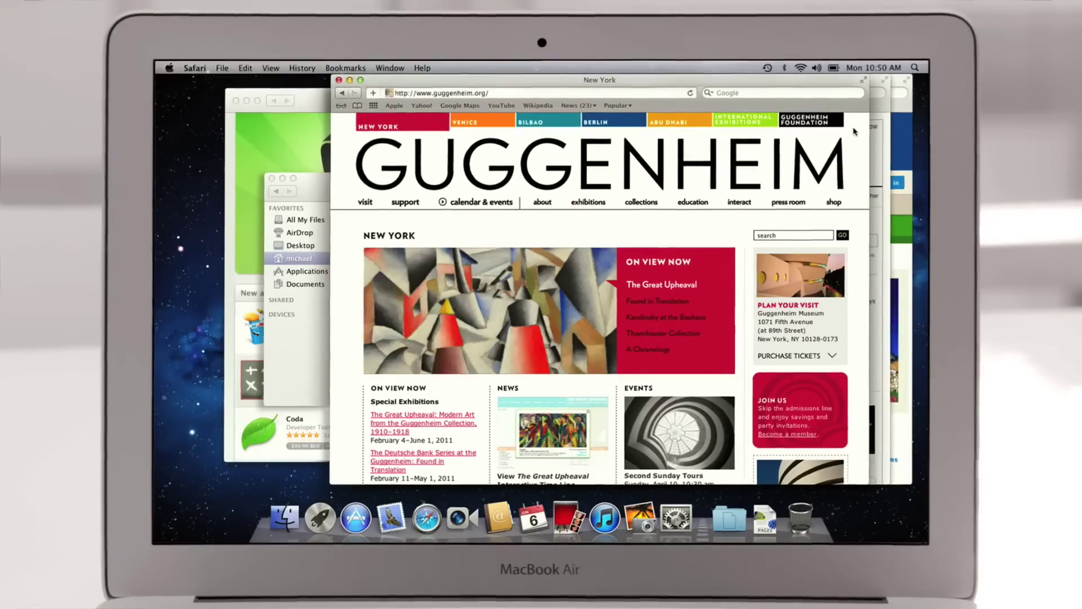
# - Make the Guggenheim page full screen in Safari, then switch to the full-screen iCal week via Mission Control
pyautogui.click(866, 78)
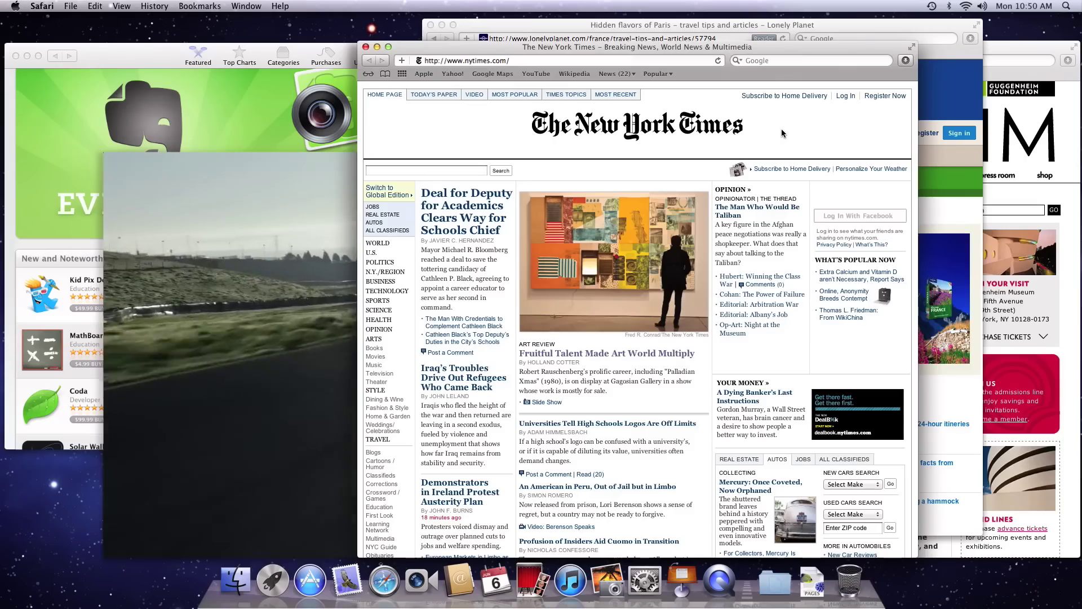
pyautogui.hotkey('ctrl', 'Up')
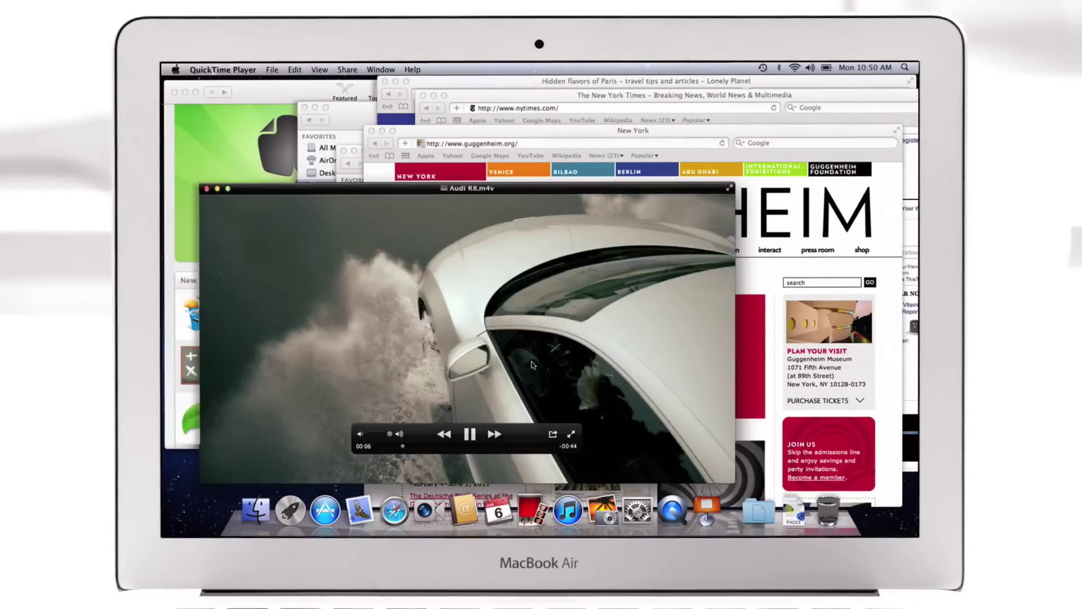
pyautogui.hotkey('ctrl', 'Up')
pyautogui.click(512, 105)
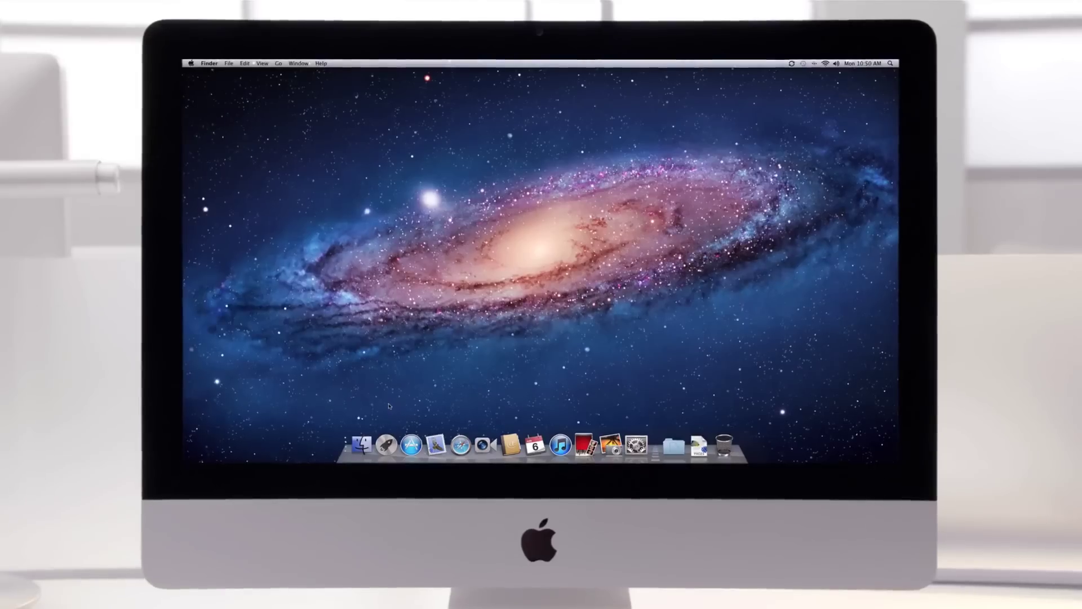
# - Move iPhoto into Launchpad's Creativity folder and launch it from there
pyautogui.click(385, 446)
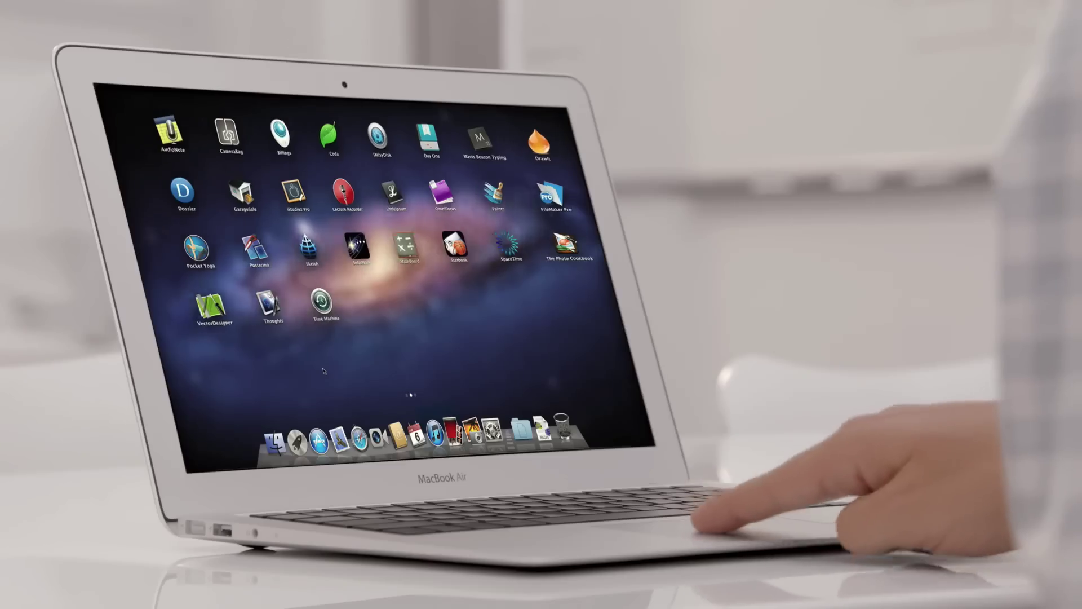
pyautogui.hscroll(-3, 324, 369)
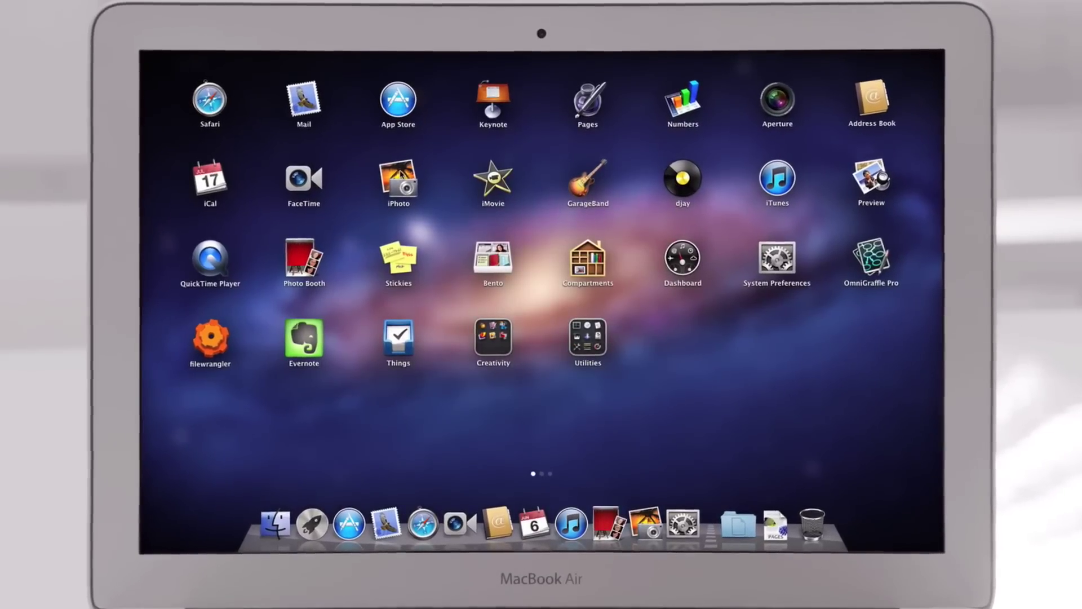
pyautogui.moveTo(399, 177); pyautogui.dragTo(487, 339)
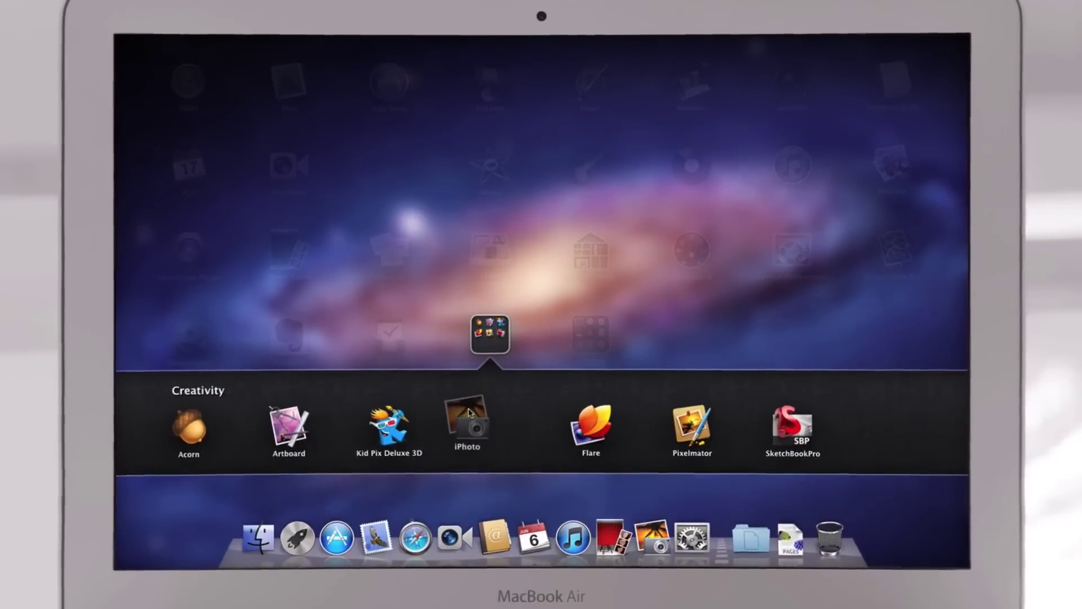
pyautogui.click(488, 430)
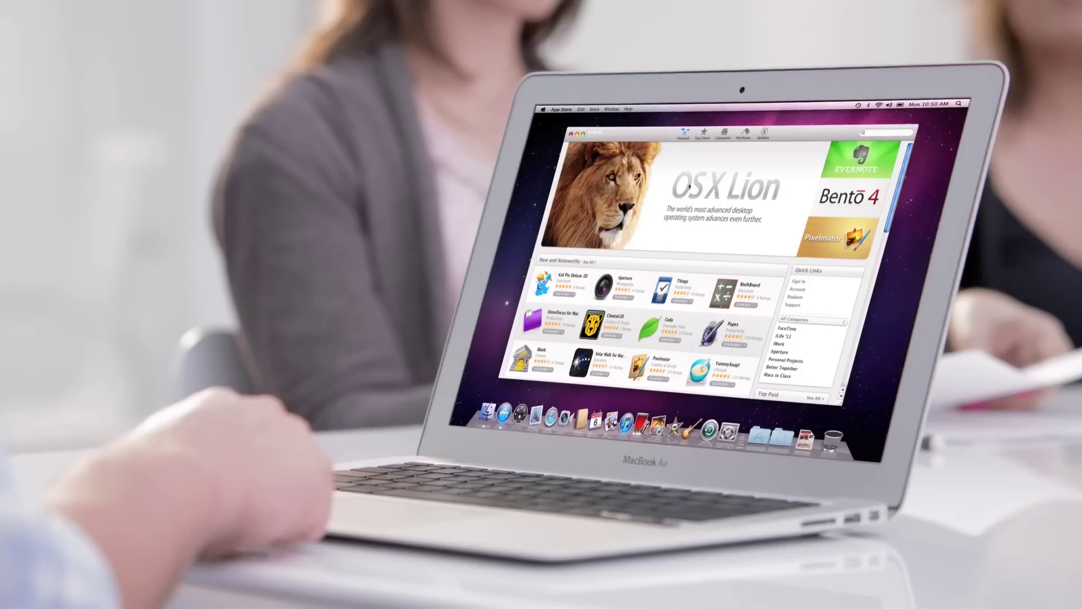
# - Open the OS X Lion product page from the App Store's Featured banner
pyautogui.click(497, 184)
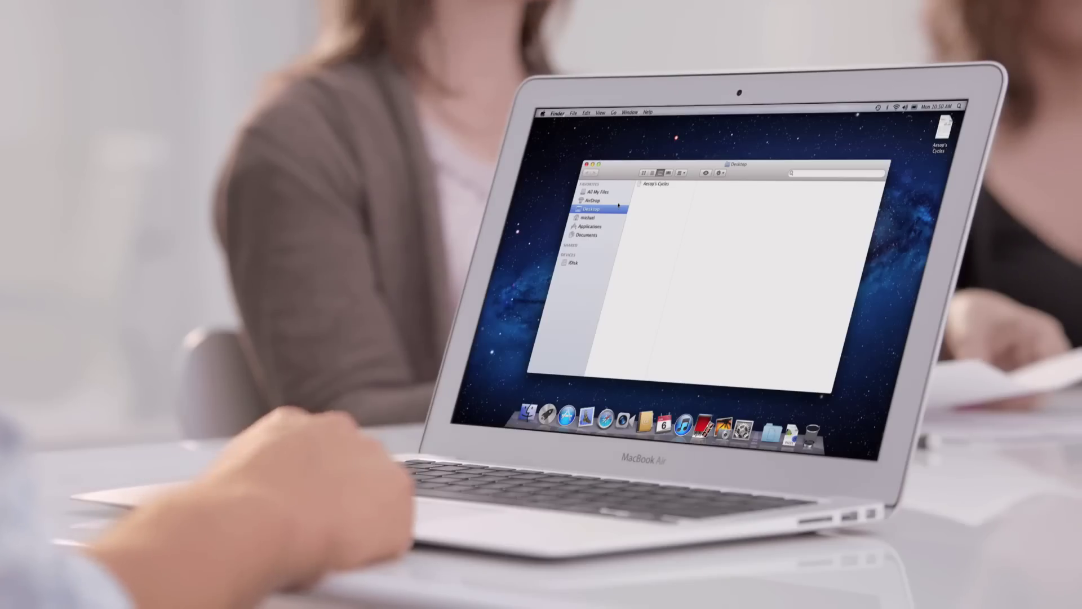
# - AirDrop the Aesop's Cycles document to a nearby Mac and save it on the receiving Mac
pyautogui.click(618, 201)
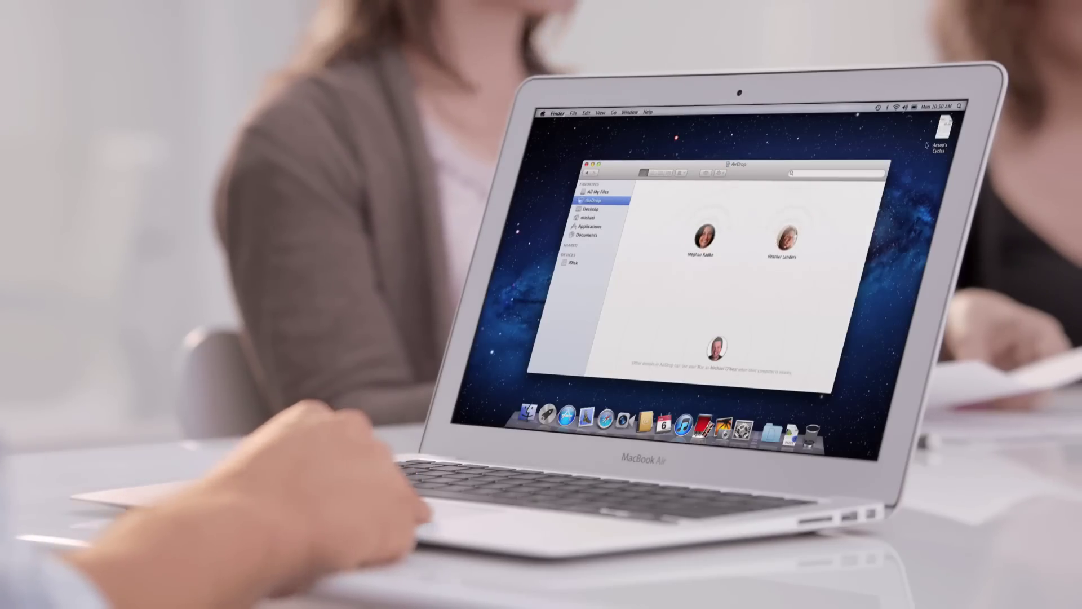
pyautogui.moveTo(942, 128); pyautogui.dragTo(704, 236)
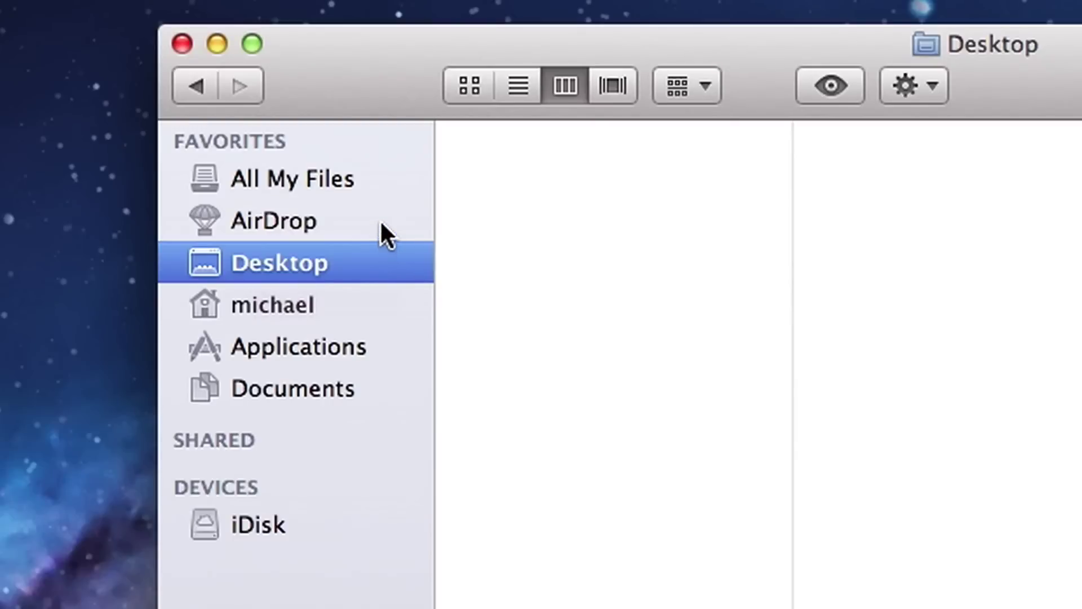
pyautogui.click(380, 218)
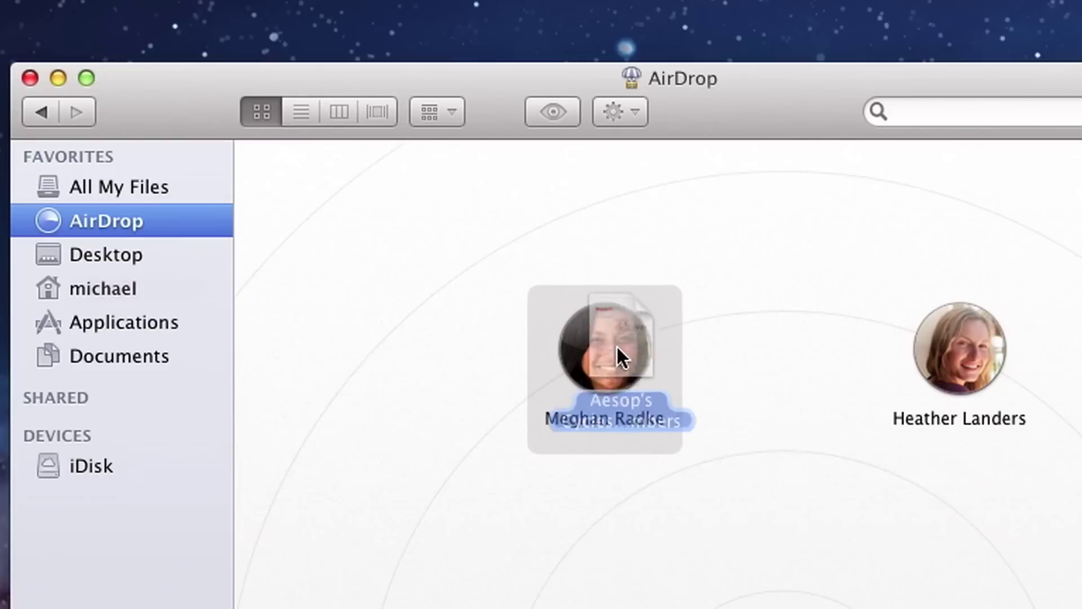
pyautogui.moveTo(521, 246); pyautogui.dragTo(523, 247)
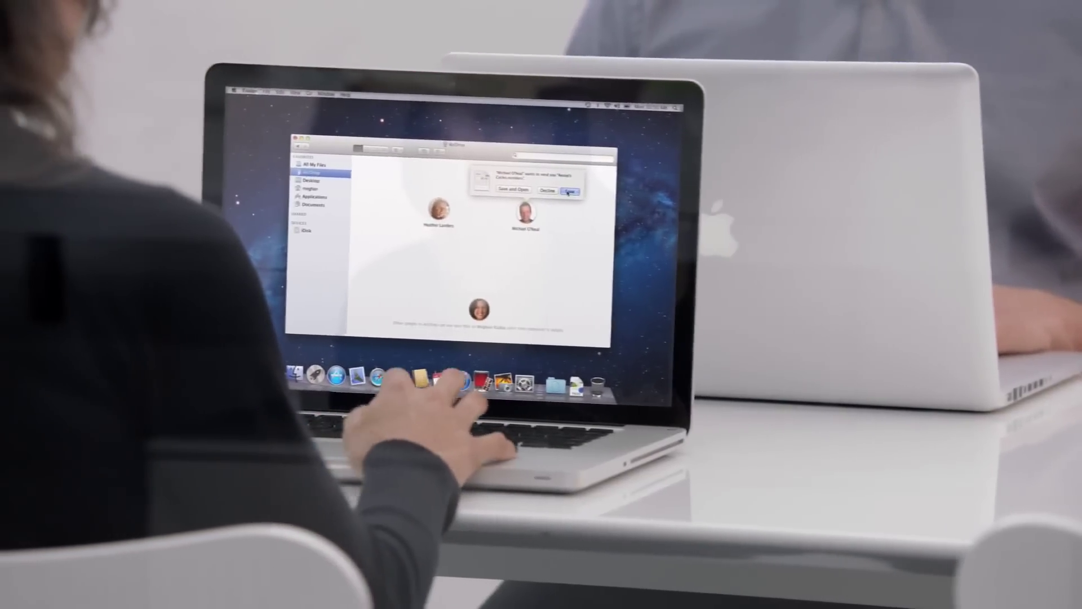
pyautogui.click(589, 191)
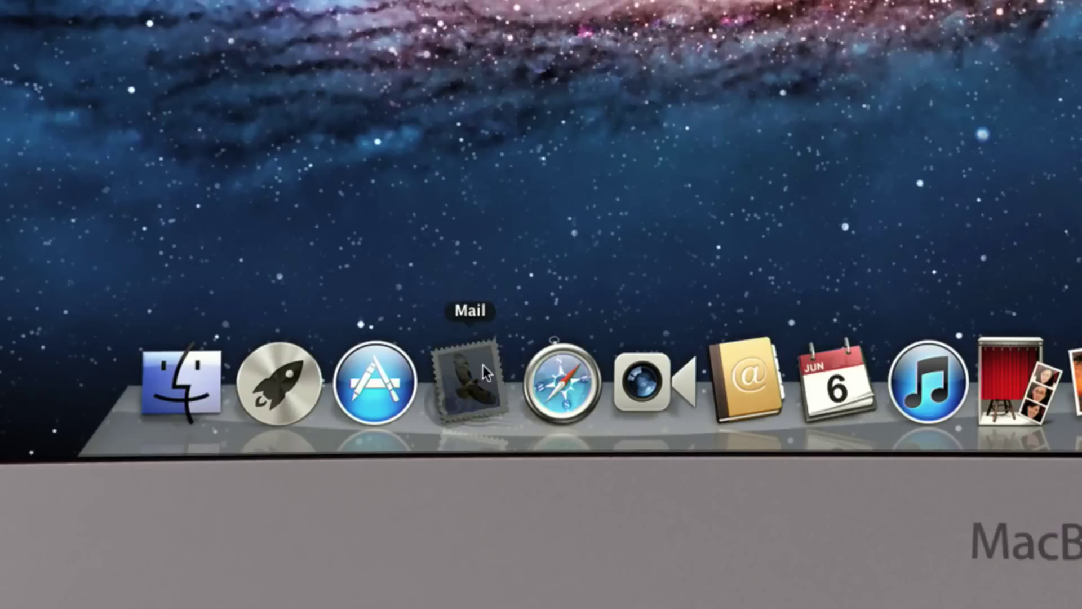
# - Launch Mail from the Dock and select the Guatemala Trip Photos thread
pyautogui.click(485, 372)
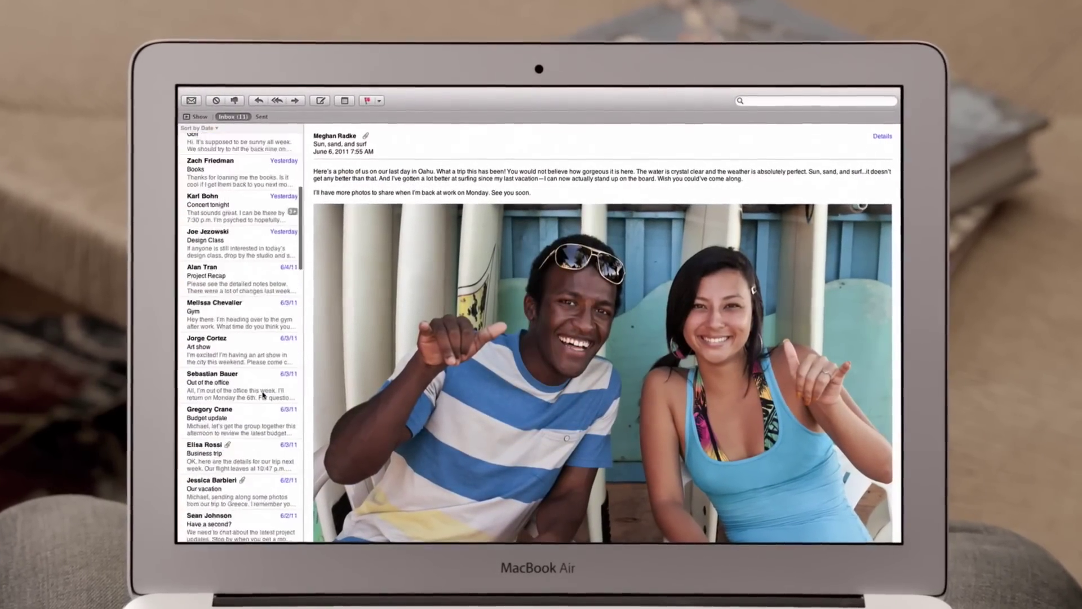
pyautogui.scroll(5, 260, 338)
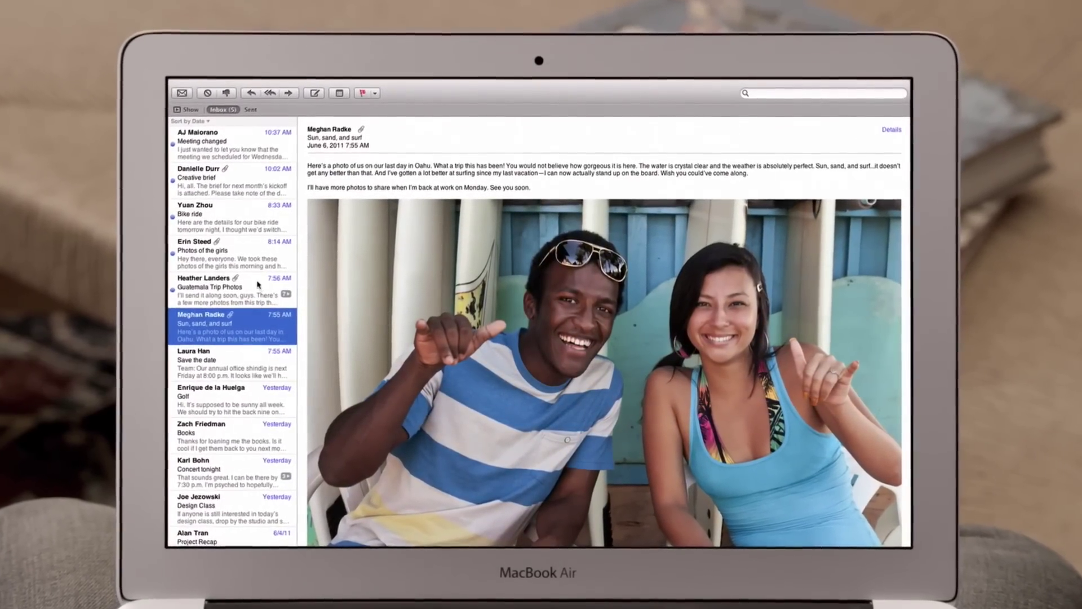
pyautogui.click(258, 285)
pyautogui.scroll(-3, 495, 206)
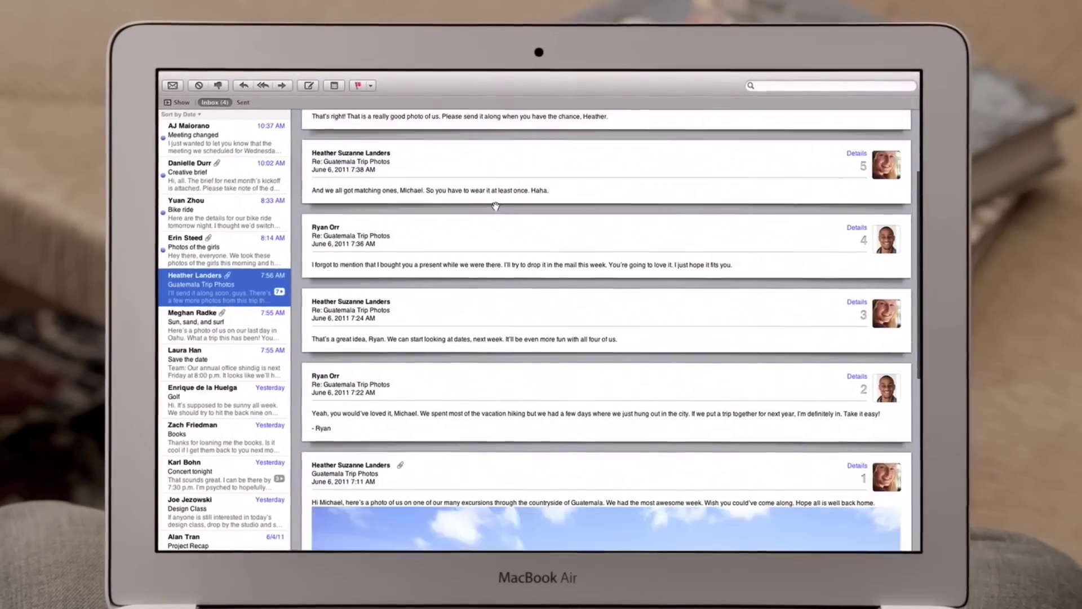
pyautogui.scroll(-2, 495, 206)
pyautogui.scroll(-4, 495, 207)
pyautogui.scroll(-3, 495, 206)
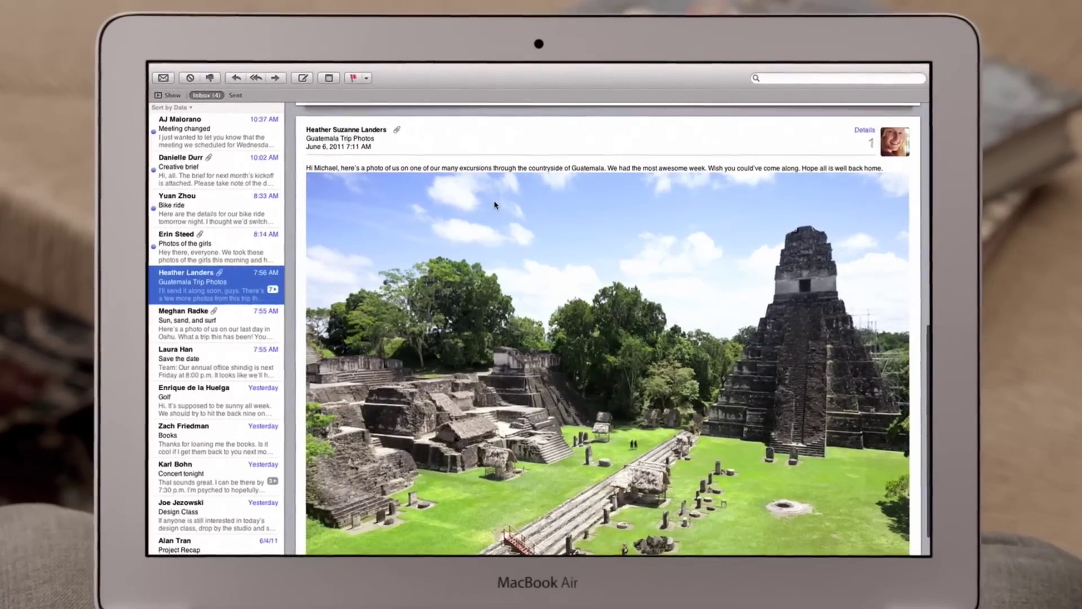